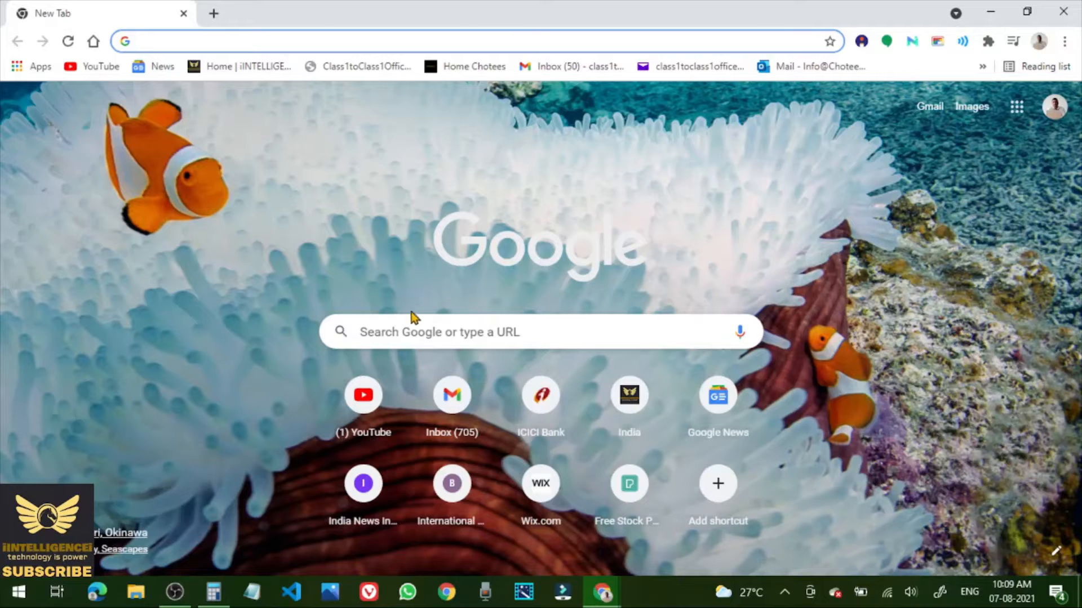
# Search Google for 'videocon dth' to find d2h's official website.
pyautogui.click(376, 333)
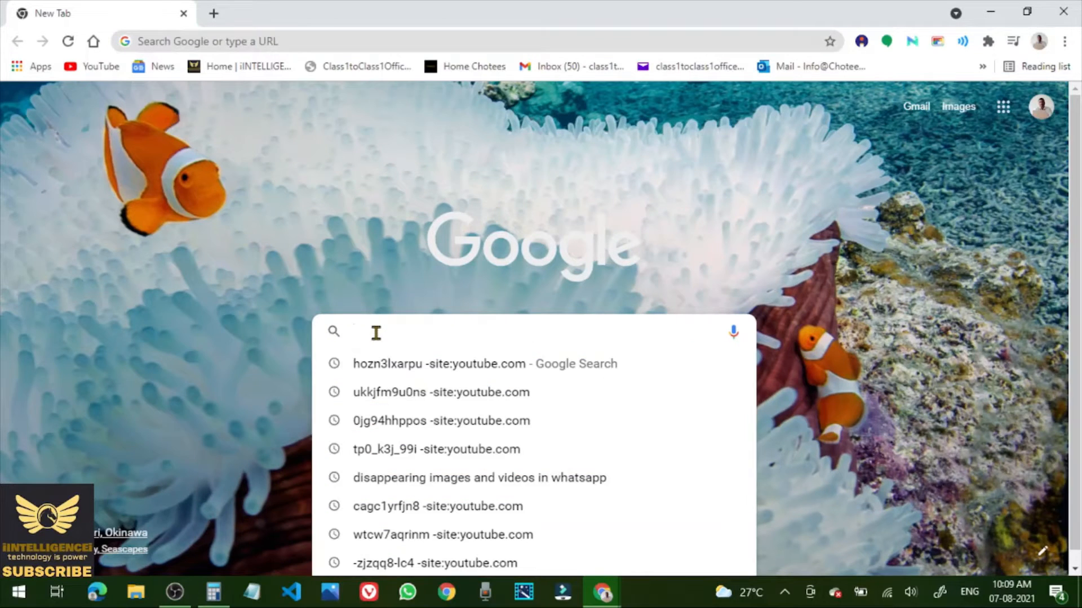
pyautogui.write('vide')
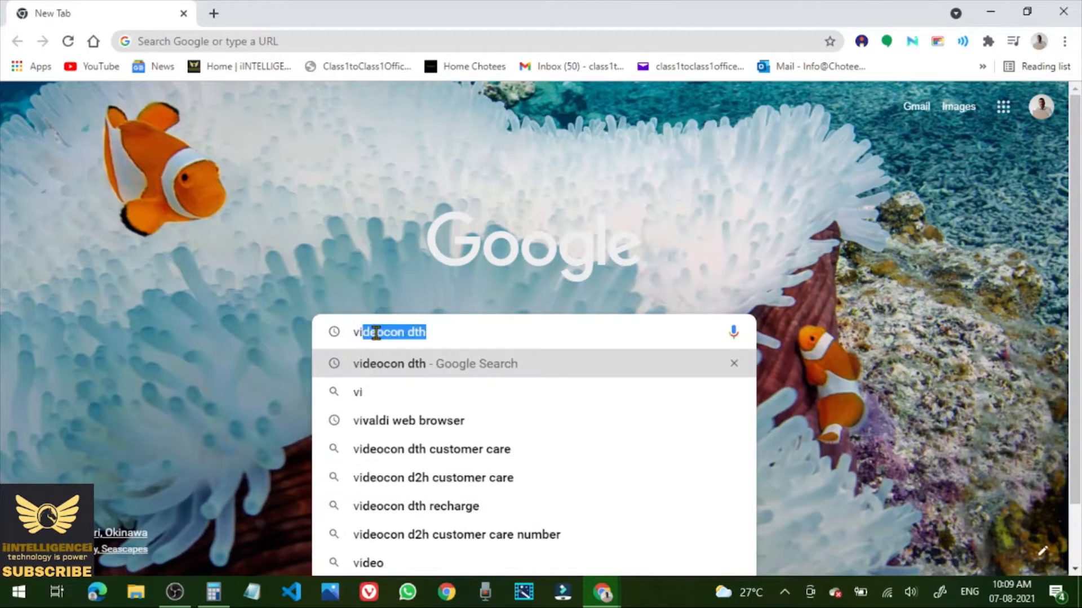
pyautogui.write('ocon')
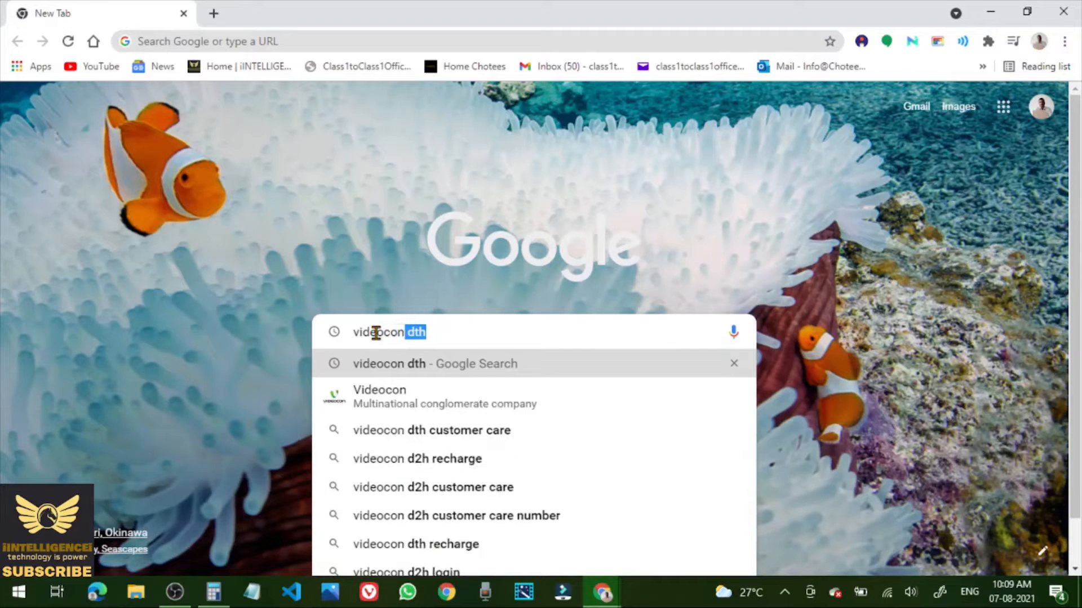
pyautogui.press('Return')
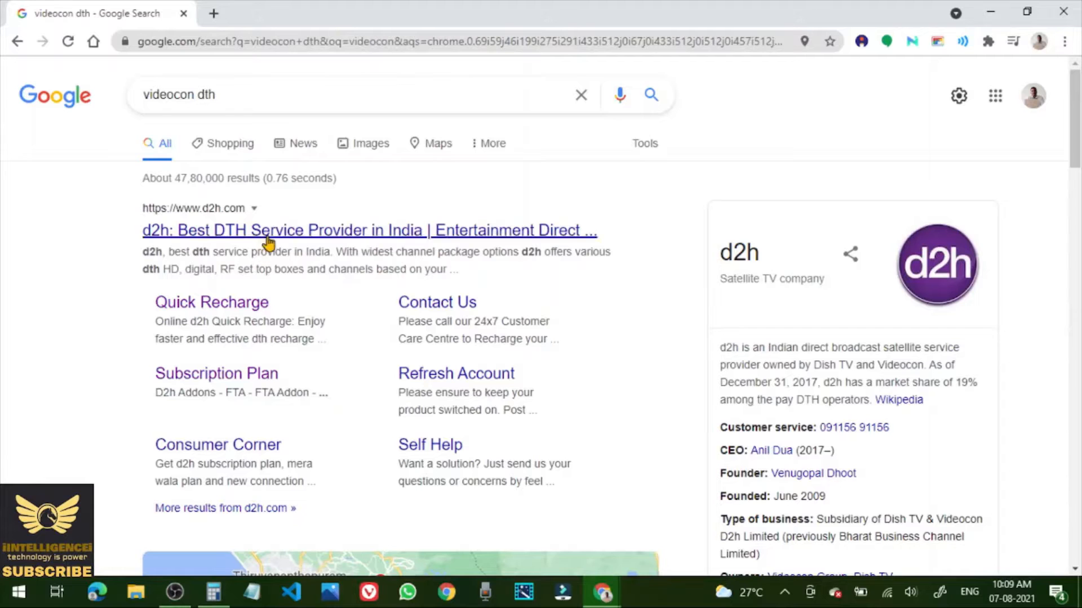
# On d2h's Quick Recharge page, paste the customer ID and look up the subscriber's account.
pyautogui.click(232, 312)
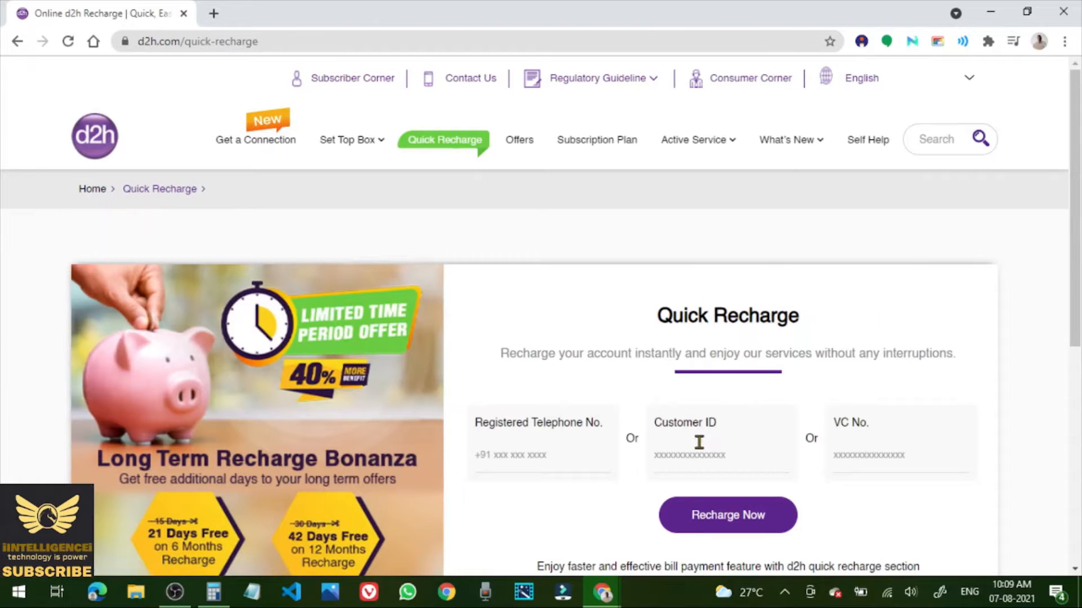
pyautogui.hotkey('ctrl', 'v')
pyautogui.click(734, 516)
pyautogui.scroll(-3, 996, 222)
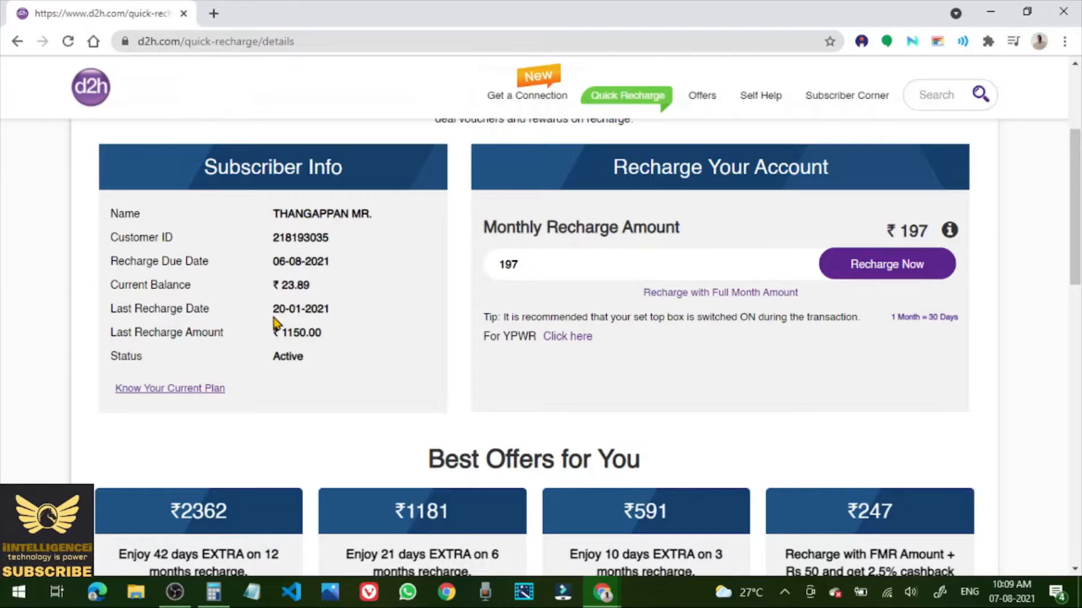
pyautogui.moveTo(1012, 605)
pyautogui.click(185, 390)
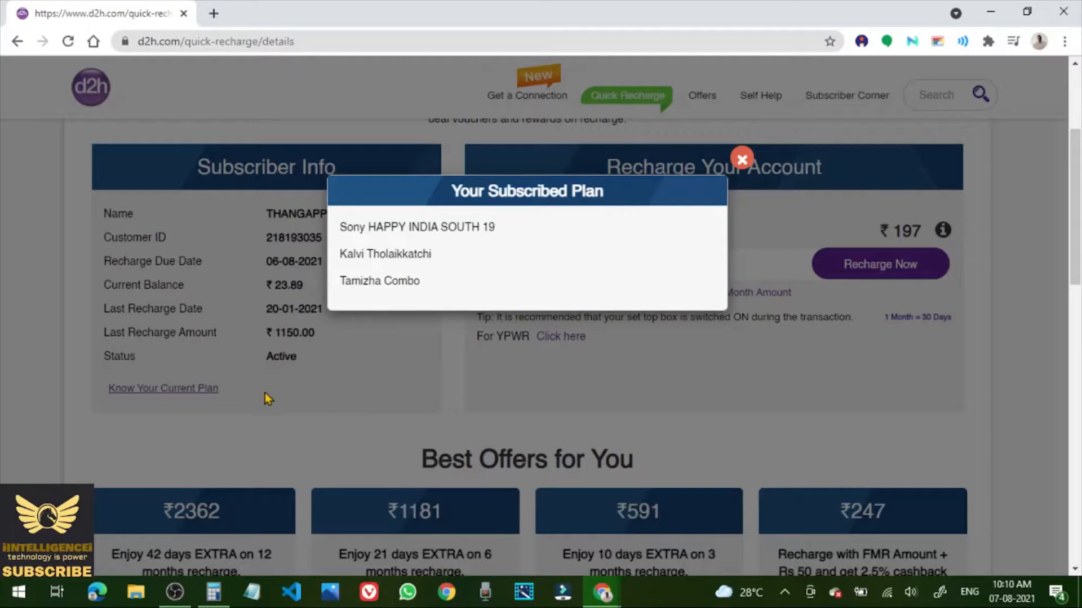
pyautogui.click(741, 160)
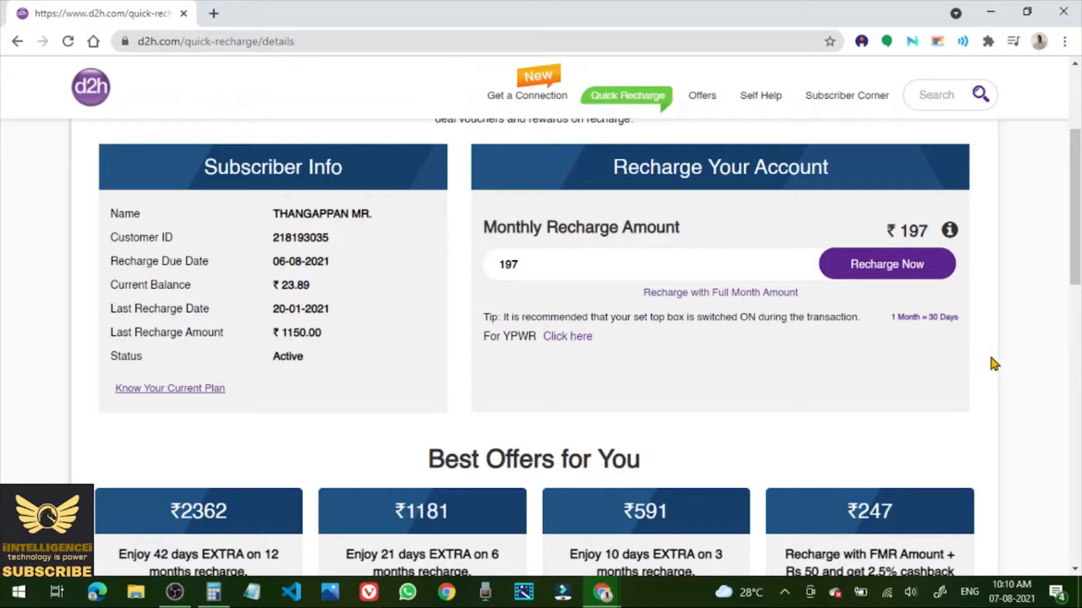
pyautogui.scroll(-3, 992, 358)
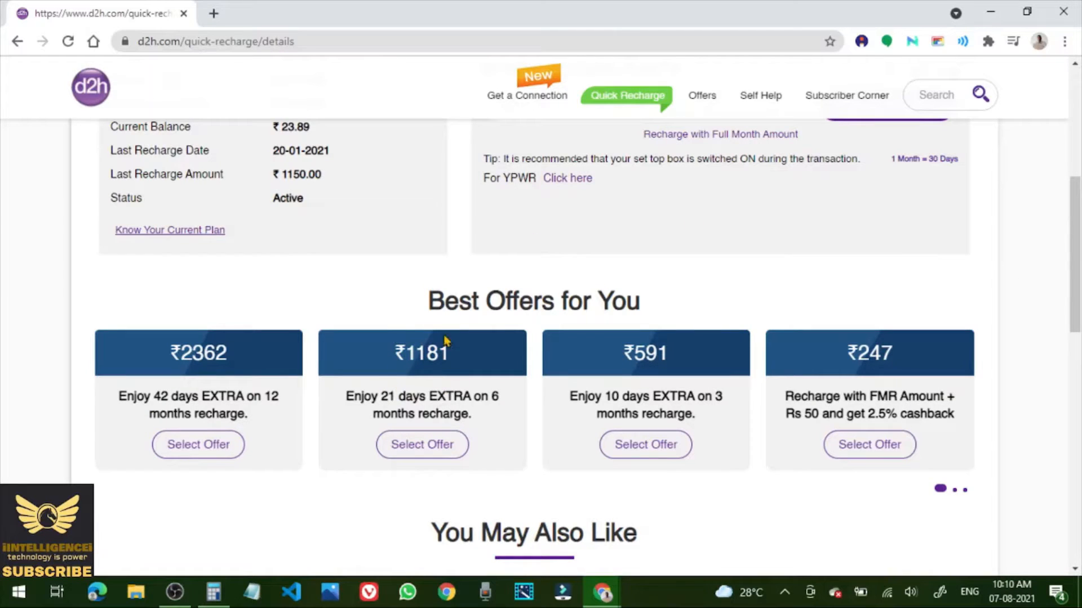
# Choose the ₹1181 six-month offer, review its price details, and submit the recharge.
pyautogui.click(418, 451)
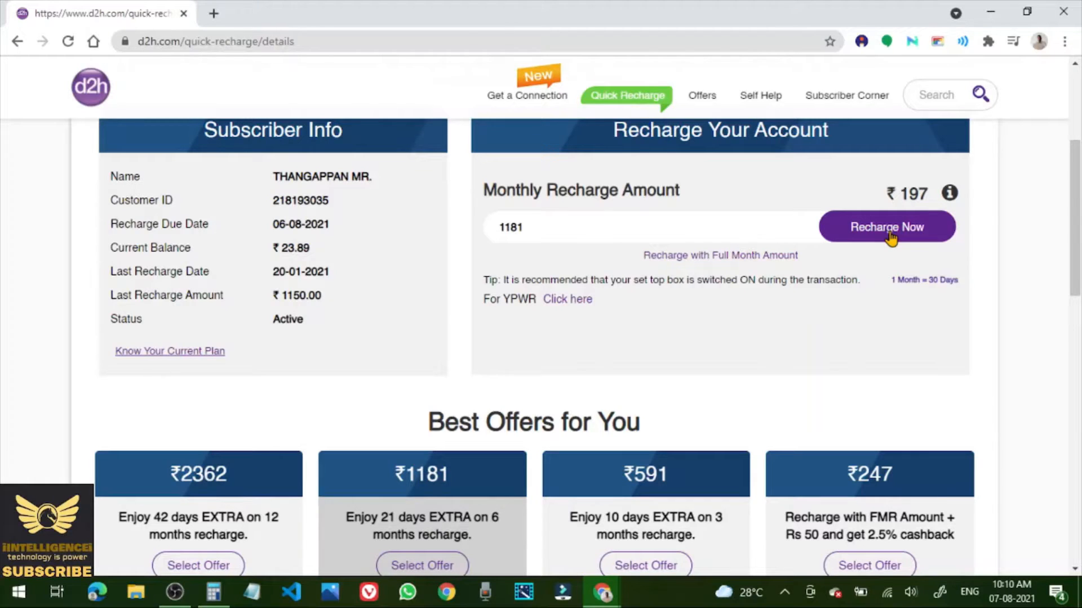
pyautogui.click(950, 194)
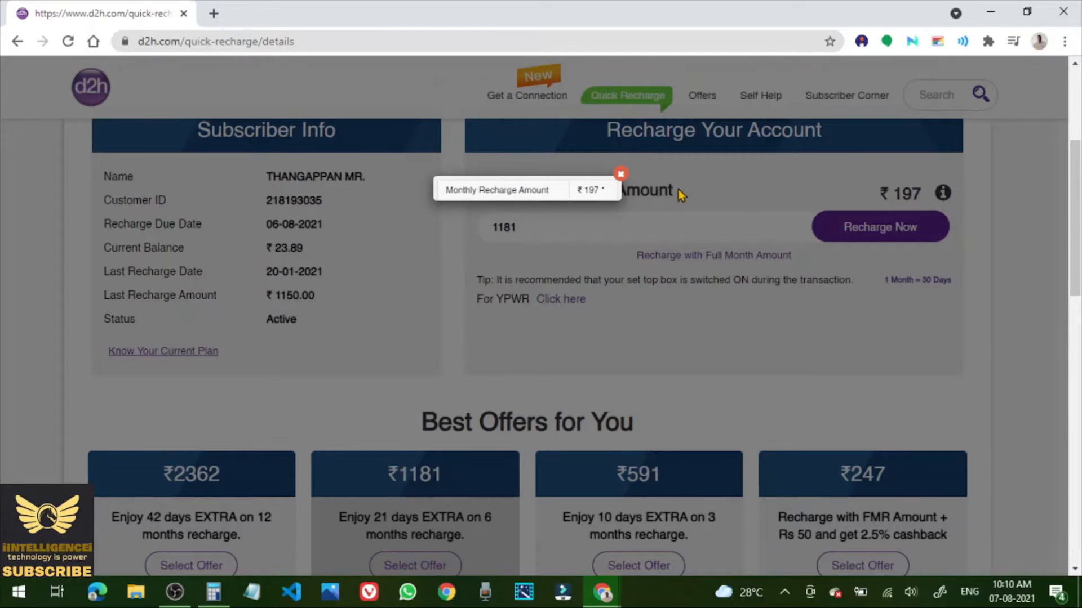
pyautogui.click(620, 175)
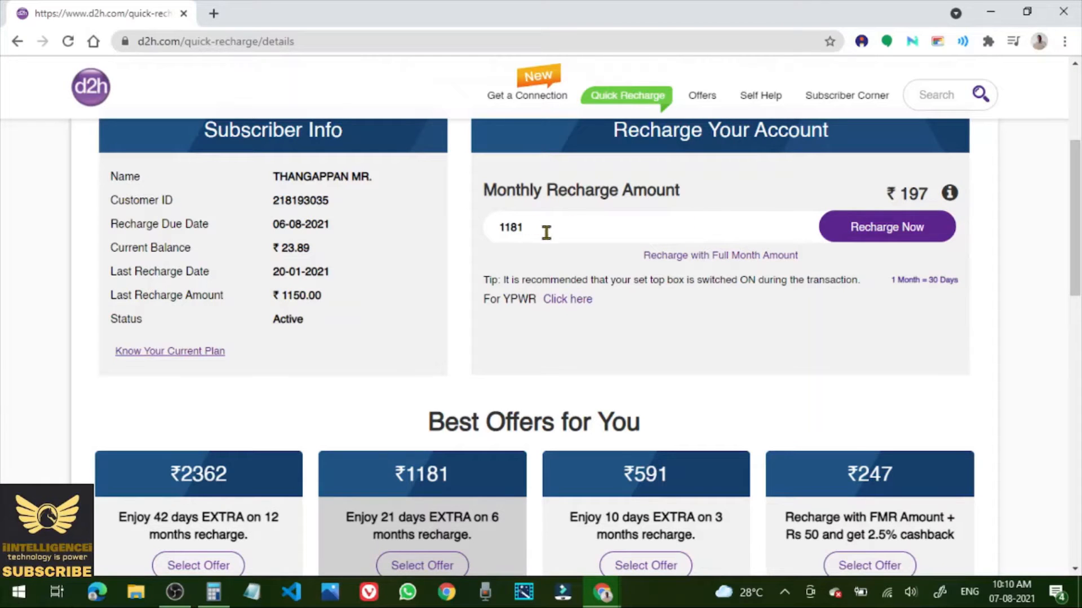
pyautogui.scroll(-4, 447, 479)
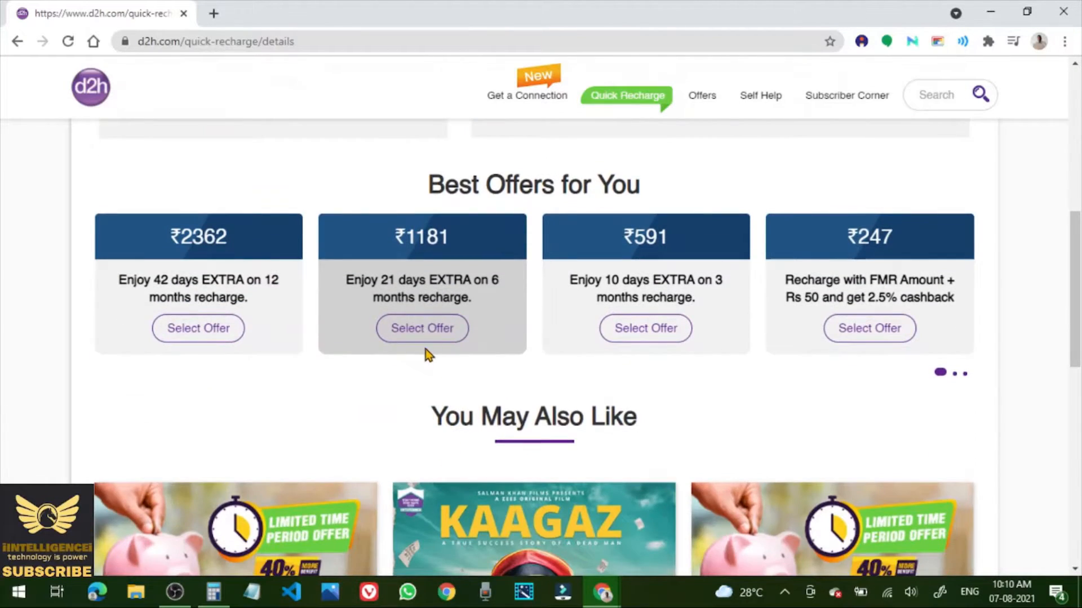
pyautogui.click(424, 332)
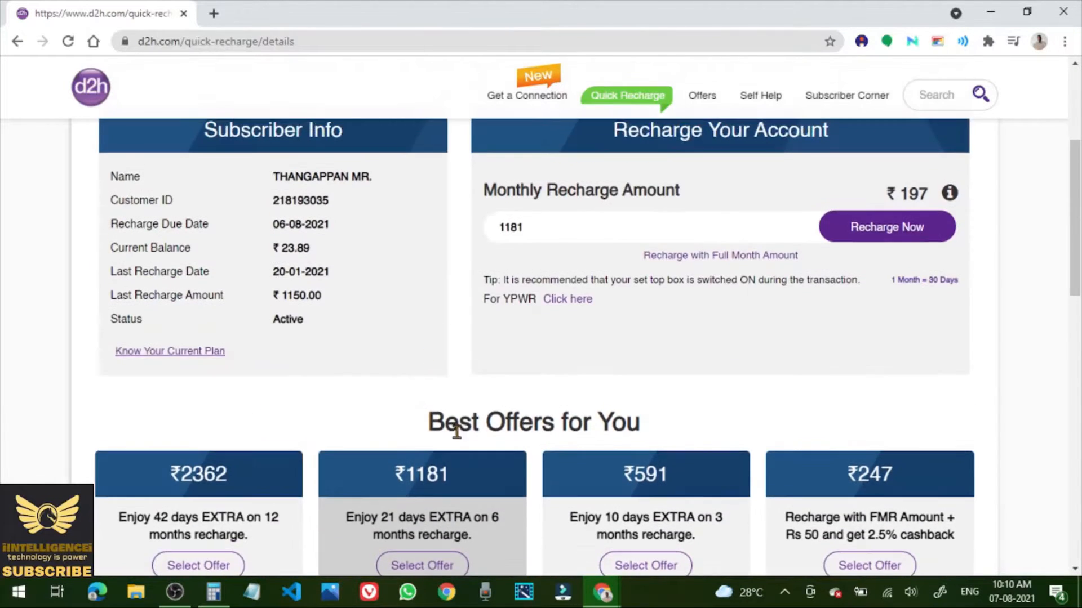
pyautogui.click(877, 233)
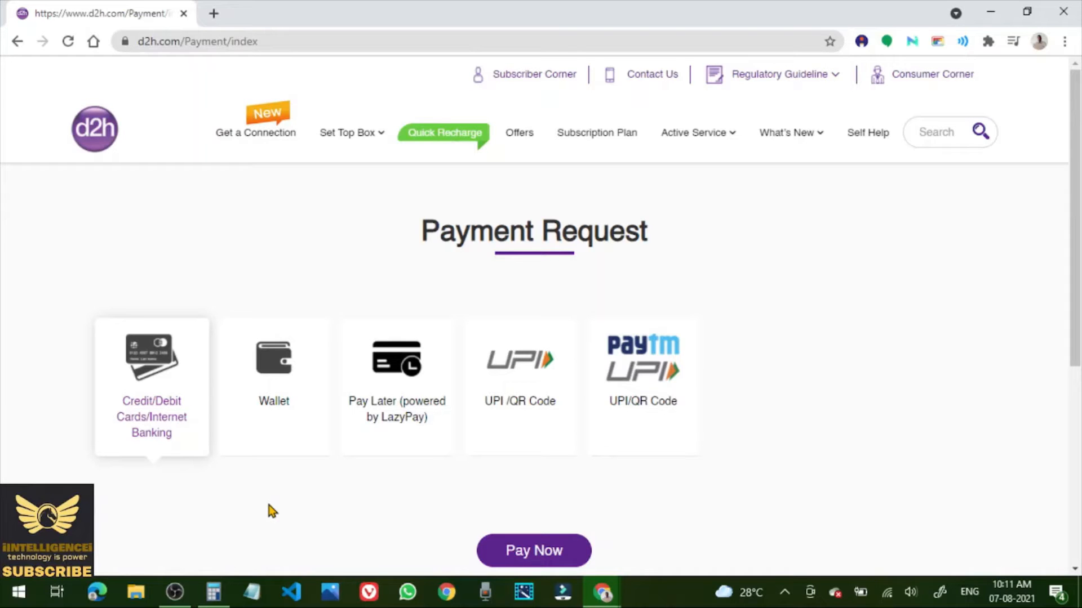
# Pay via Credit/Debit Cards/Internet Banking and continue to Paytm's gateway for ₹1,181.
pyautogui.scroll(-4, 242, 451)
pyautogui.scroll(2, 204, 386)
pyautogui.scroll(2, 204, 383)
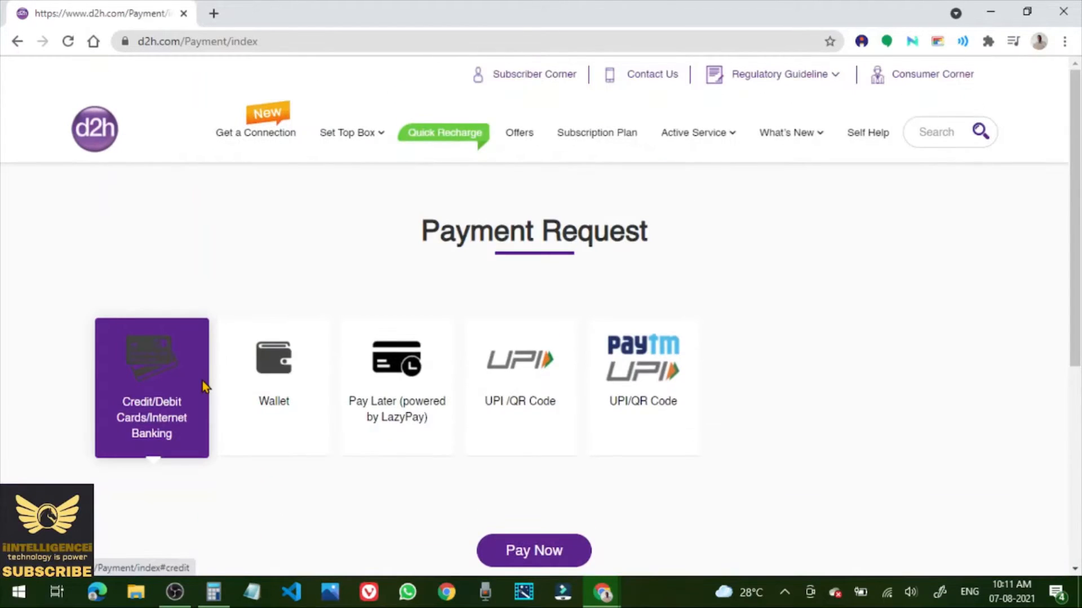
pyautogui.click(160, 378)
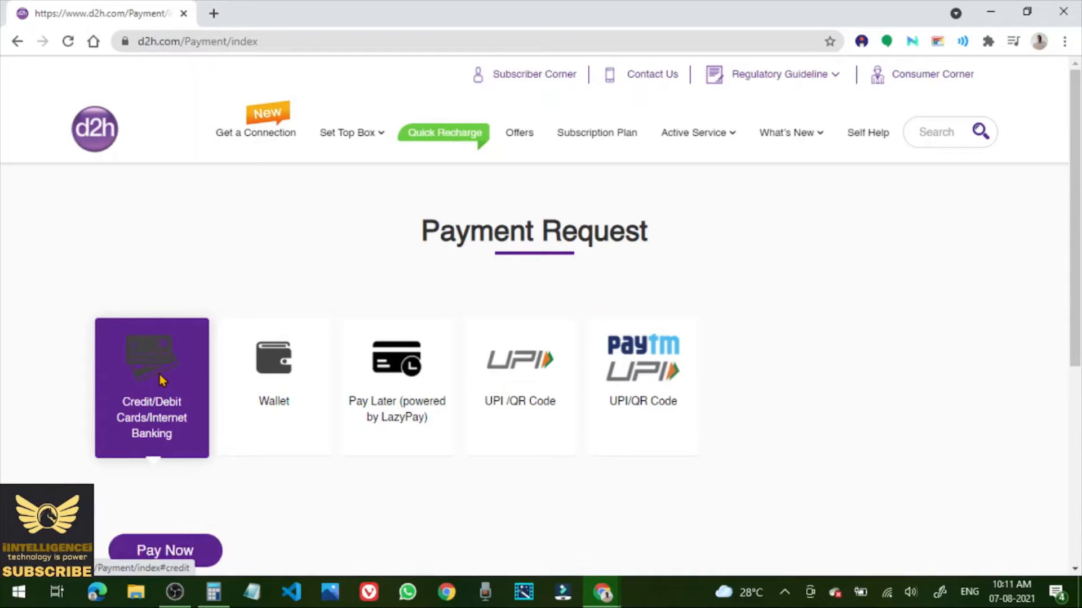
pyautogui.scroll(-2, 409, 470)
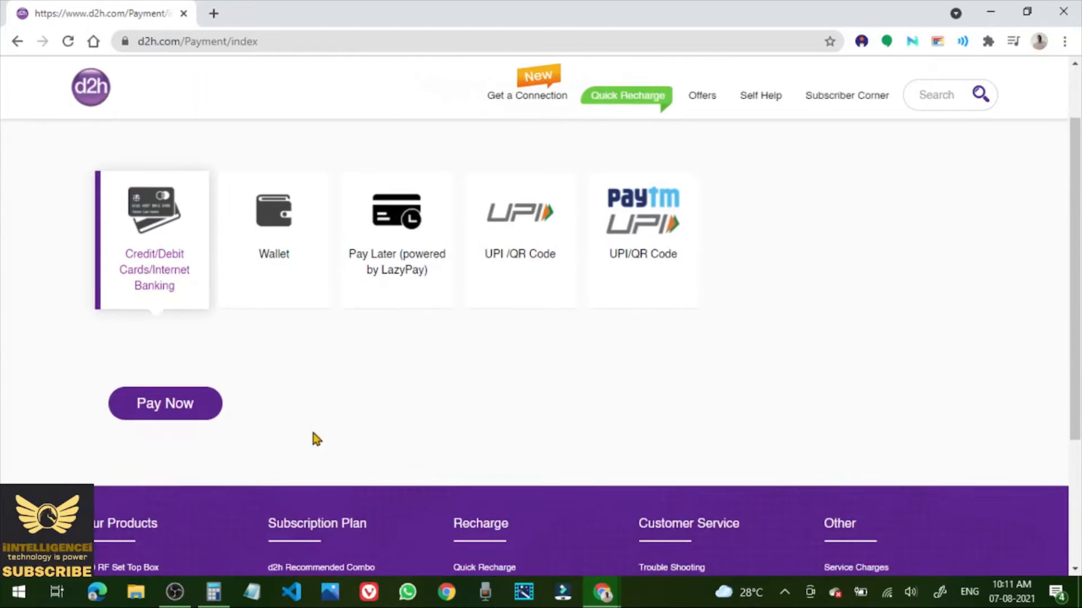
pyautogui.click(171, 415)
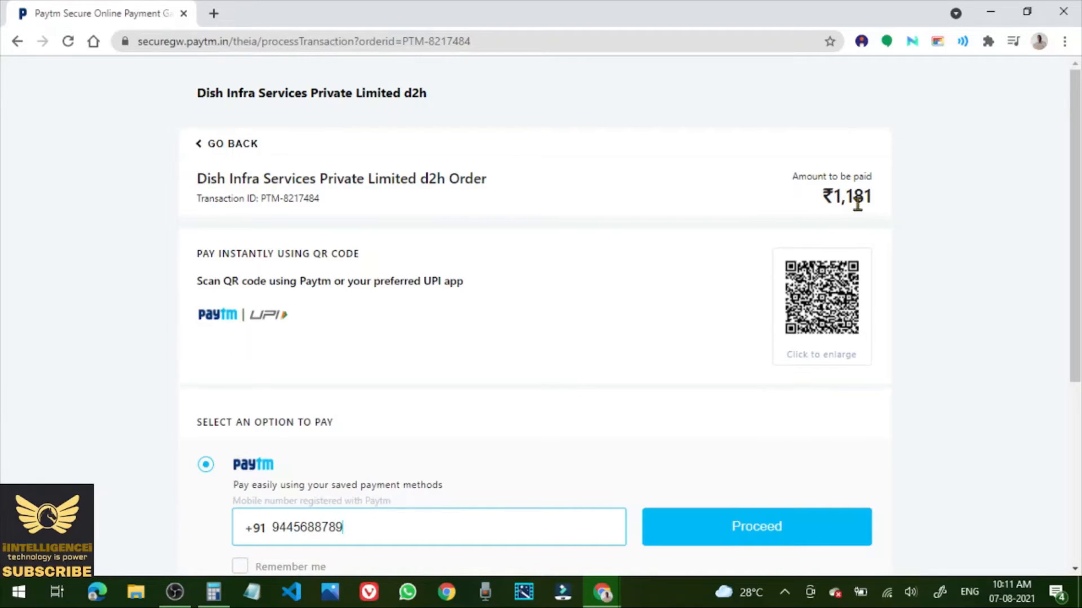
# On Paytm, pick Net Banking with ICICI Bank and pay ₹1,181.
pyautogui.scroll(-3, 989, 268)
pyautogui.scroll(-2, 989, 269)
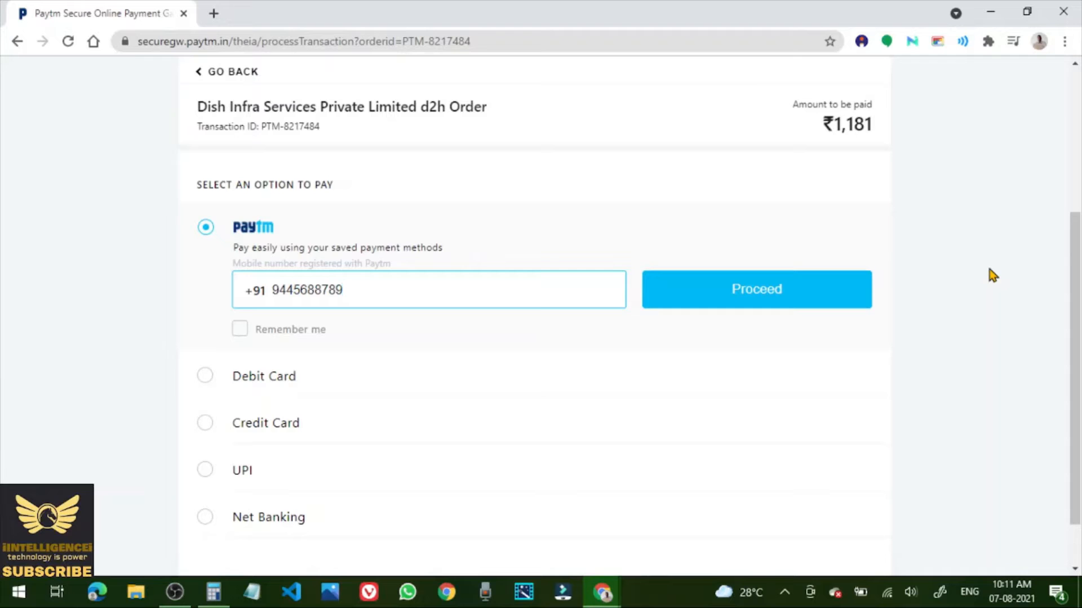
pyautogui.scroll(-2, 990, 273)
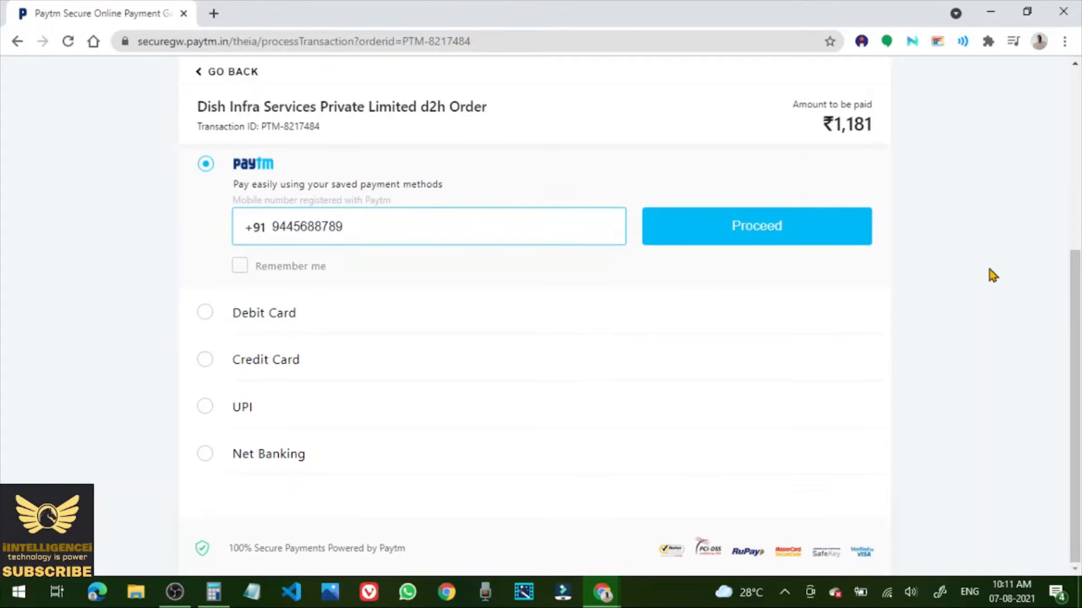
pyautogui.click(205, 453)
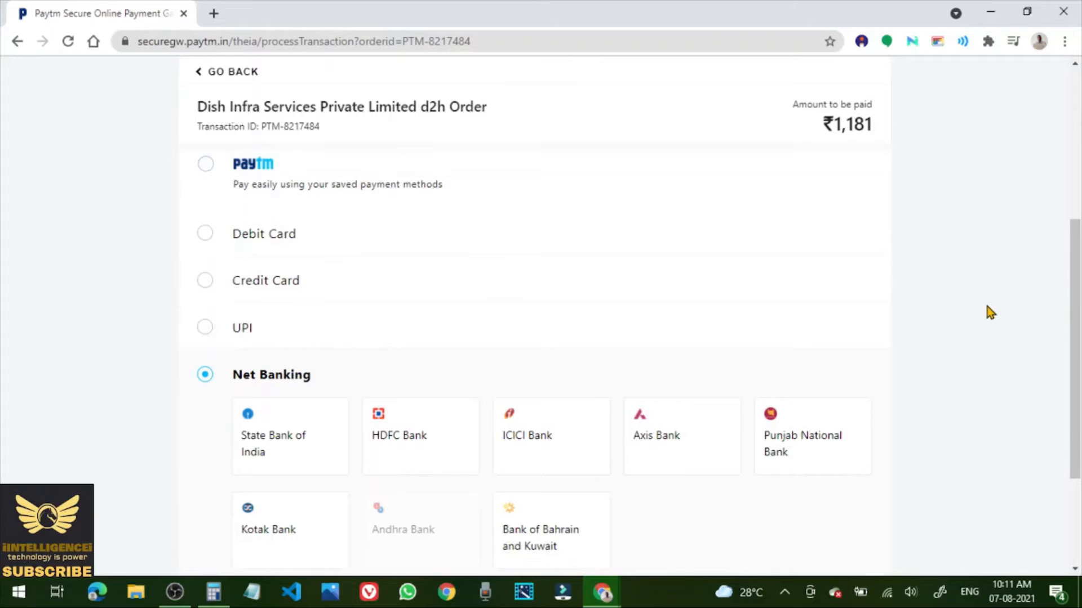
pyautogui.scroll(-3, 987, 308)
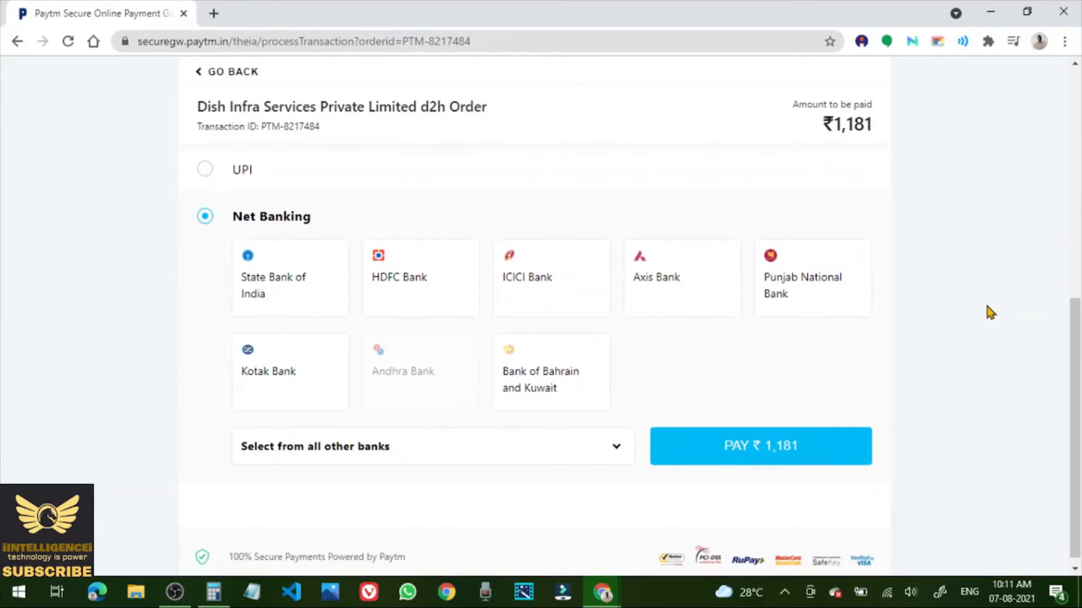
pyautogui.click(533, 292)
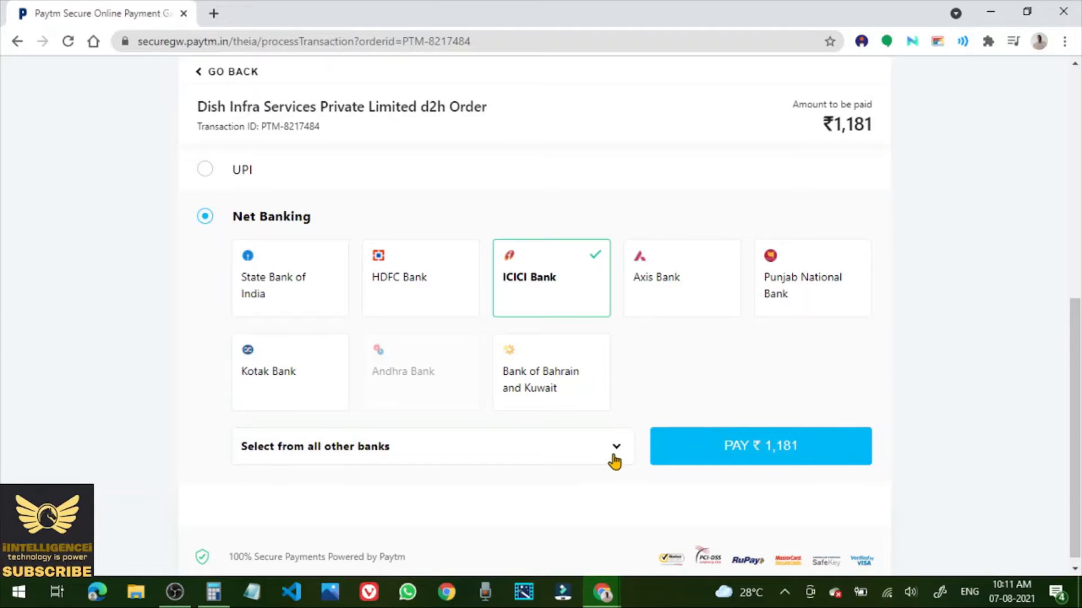
pyautogui.scroll(-1, 946, 405)
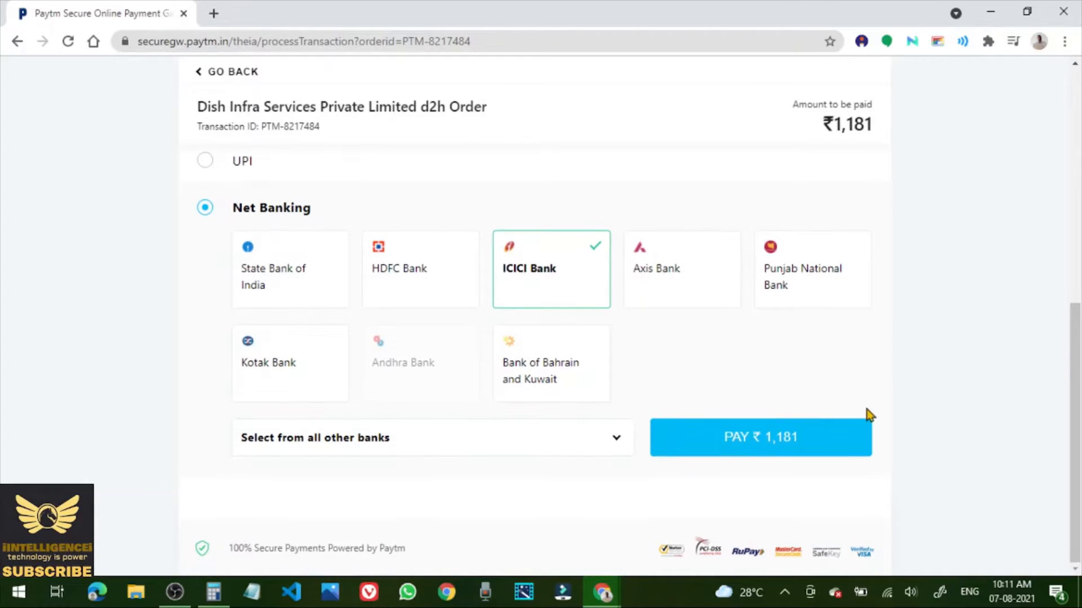
pyautogui.click(780, 446)
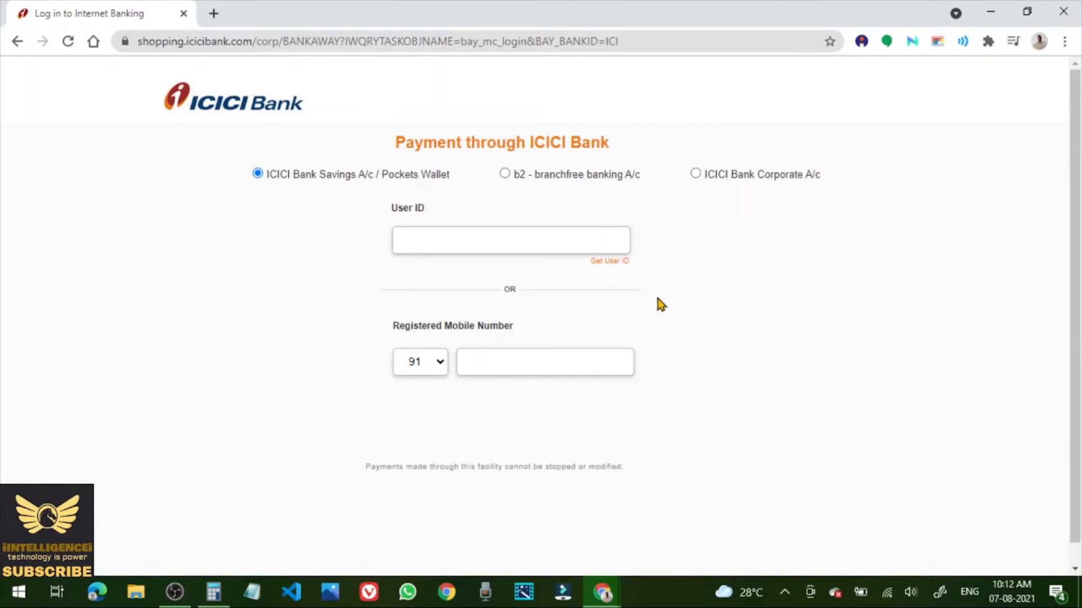
# Log in to ICICI net banking with the account's user ID and password.
pyautogui.click(430, 241)
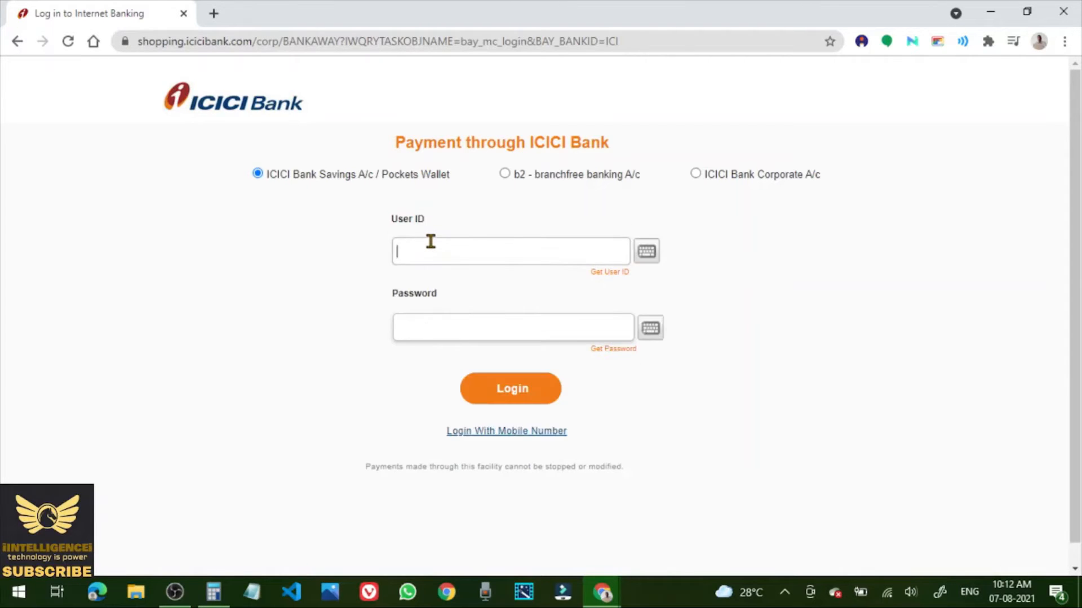
pyautogui.click(418, 331)
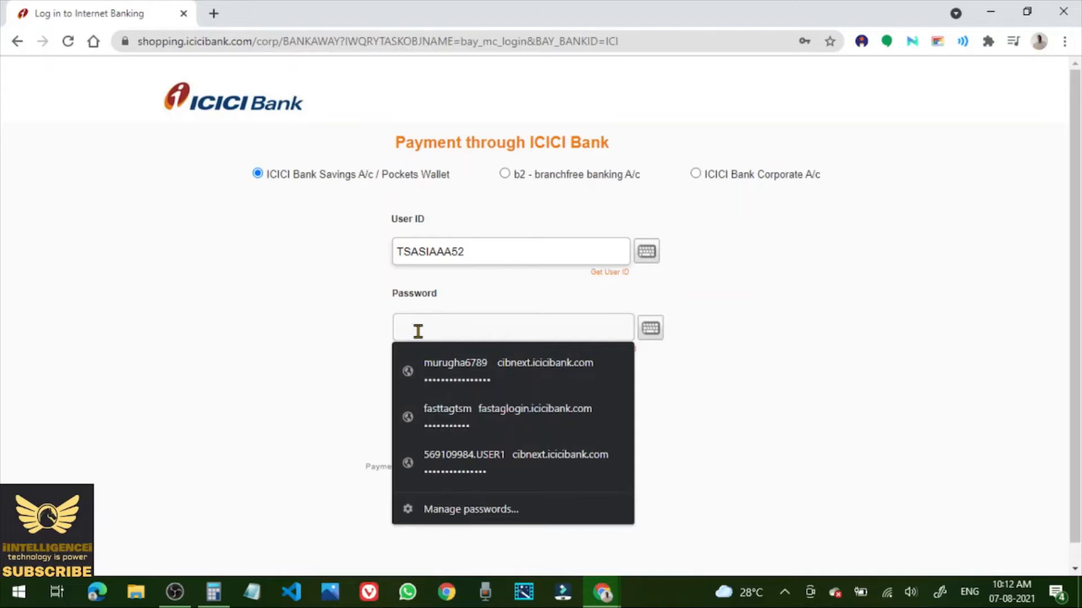
pyautogui.write('*')
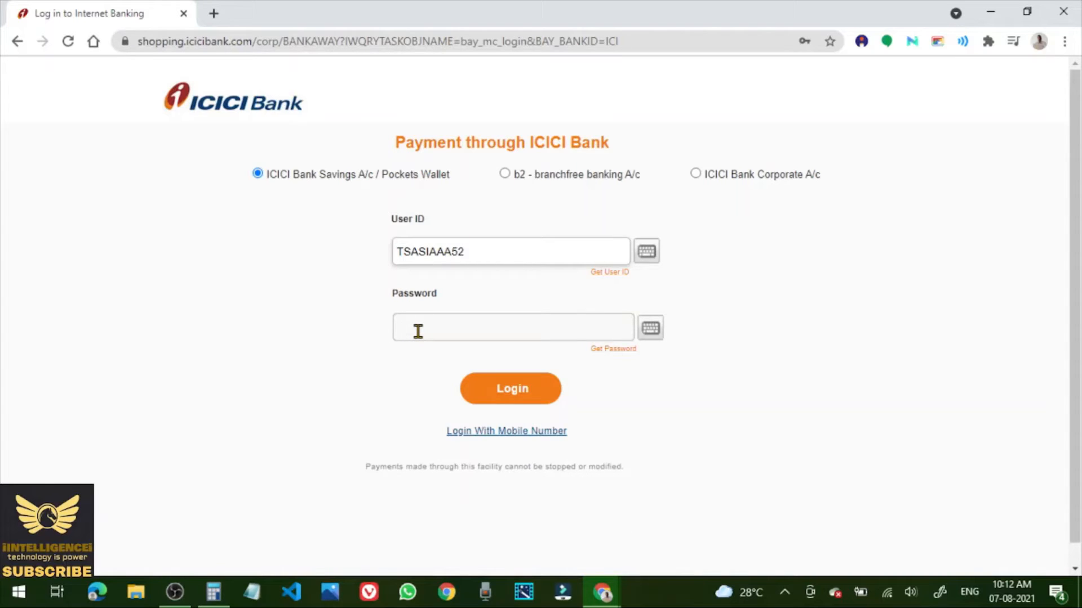
pyautogui.write('****')
pyautogui.write('•••••••••••')
pyautogui.click(520, 392)
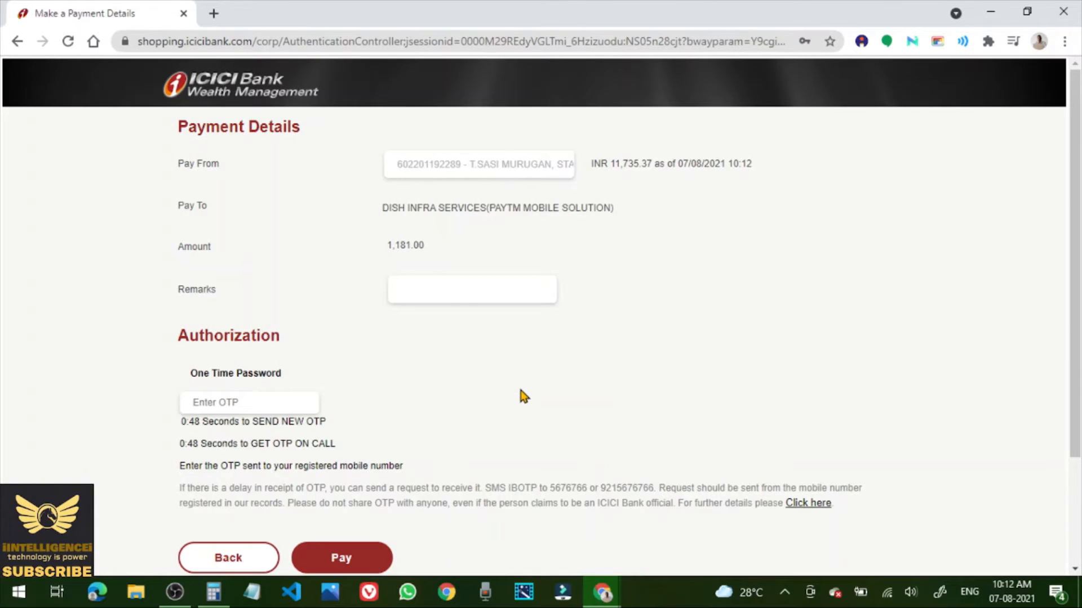
# Add the remark 'DTHECRCThankapp', enter the one-time password, and authorise the 1,181.00 payment.
pyautogui.click(412, 291)
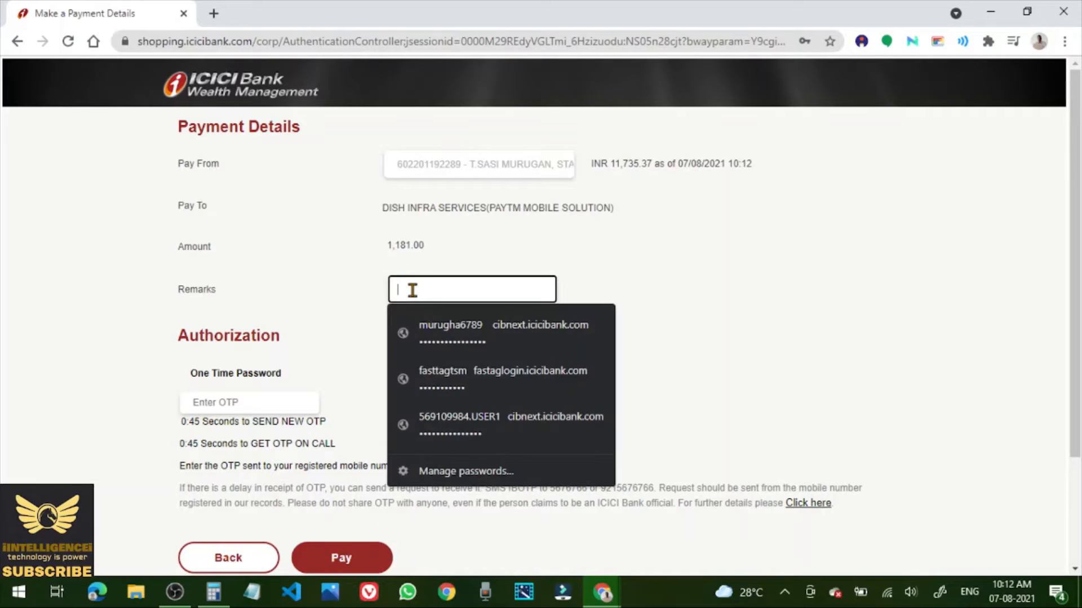
pyautogui.write('DTHECRC')
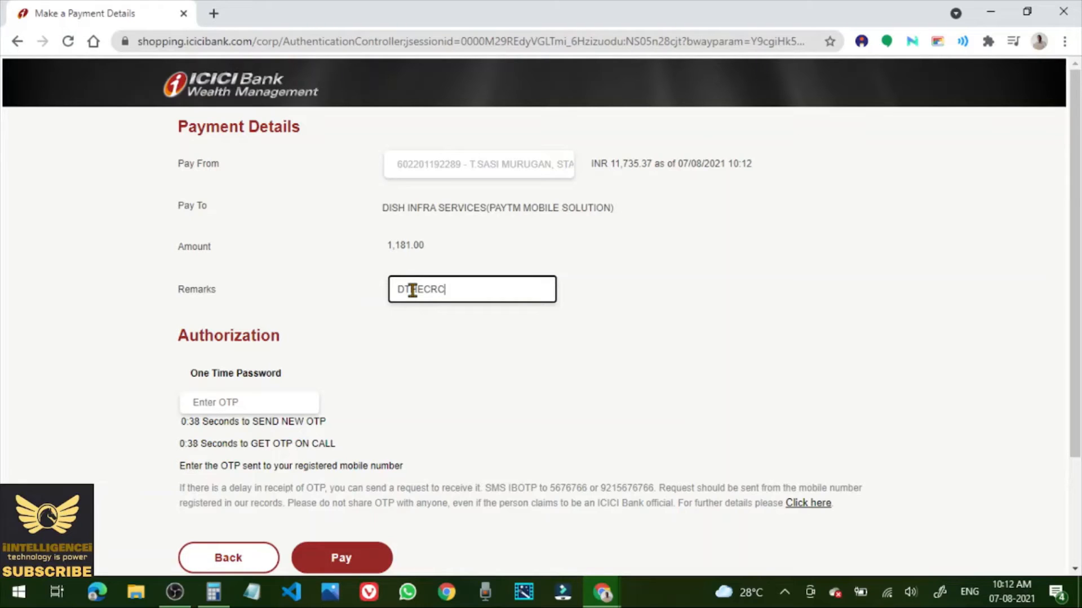
pyautogui.write('Thankapp')
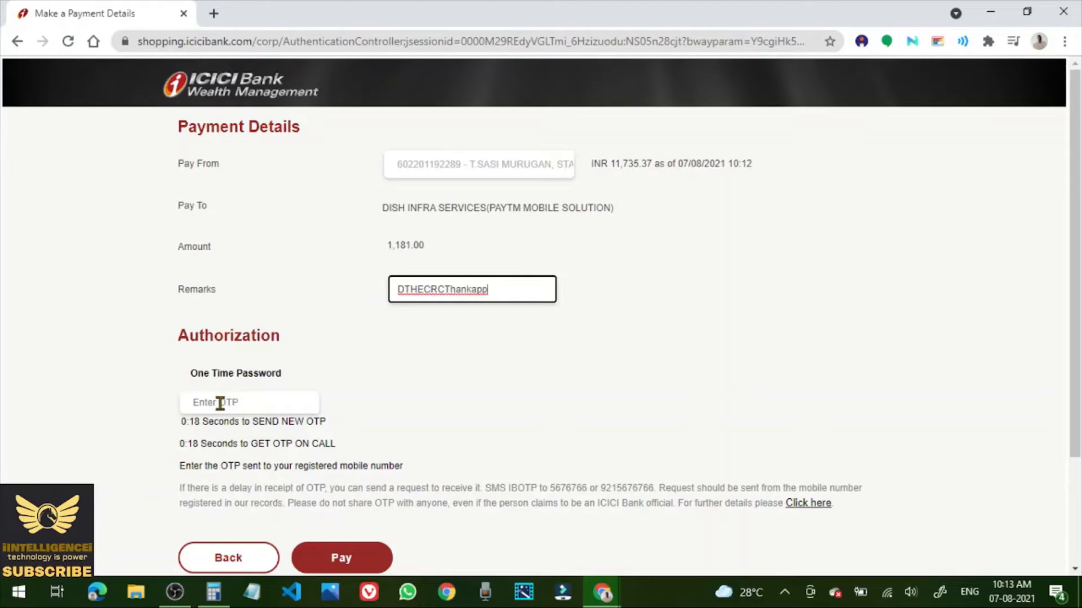
pyautogui.click(220, 403)
pyautogui.write('••')
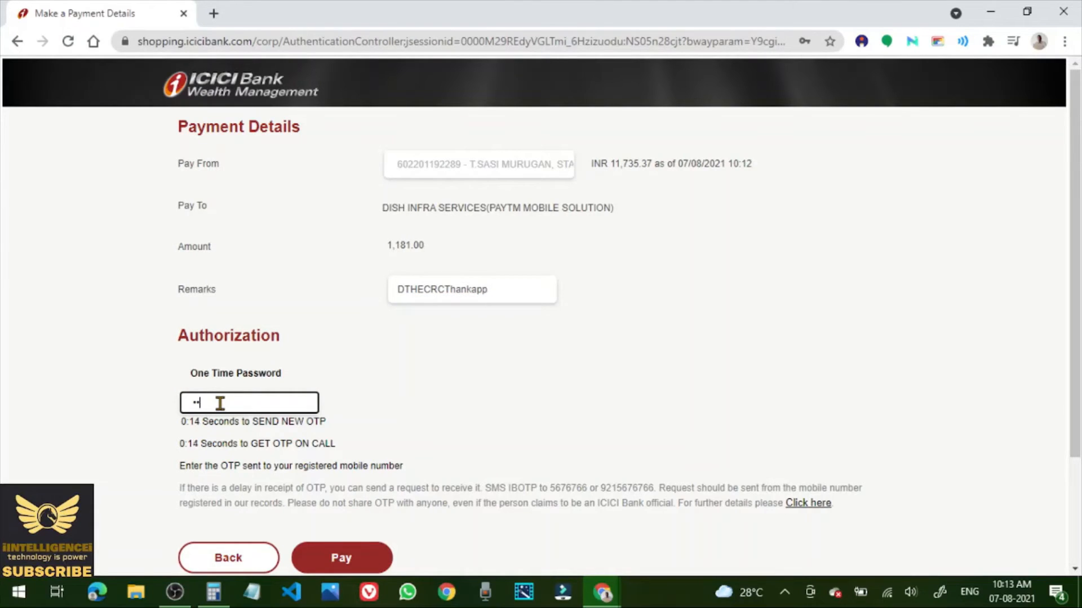
pyautogui.write('••••')
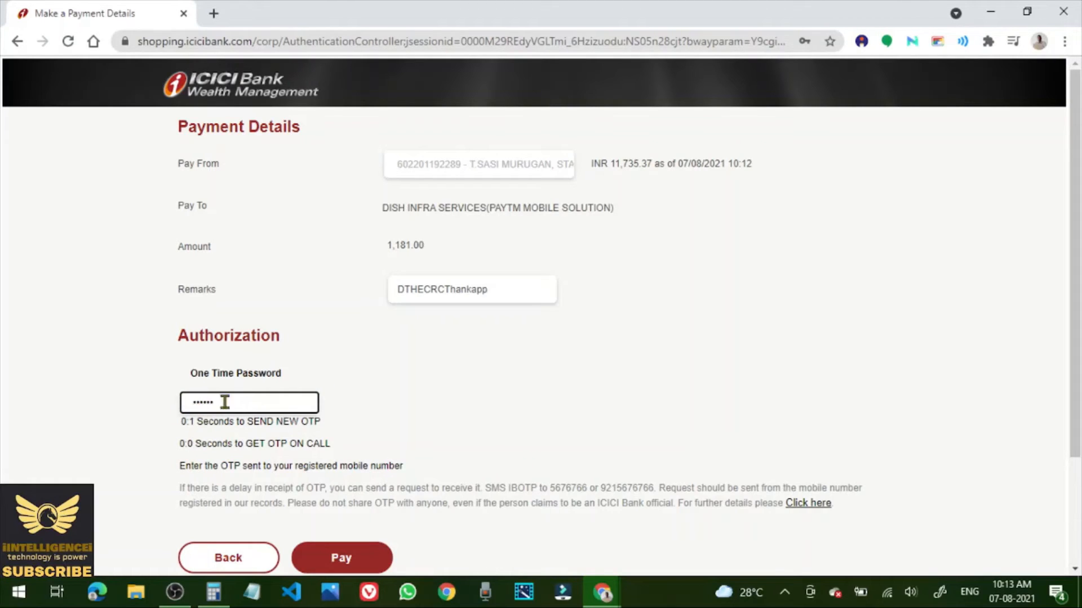
pyautogui.click(348, 561)
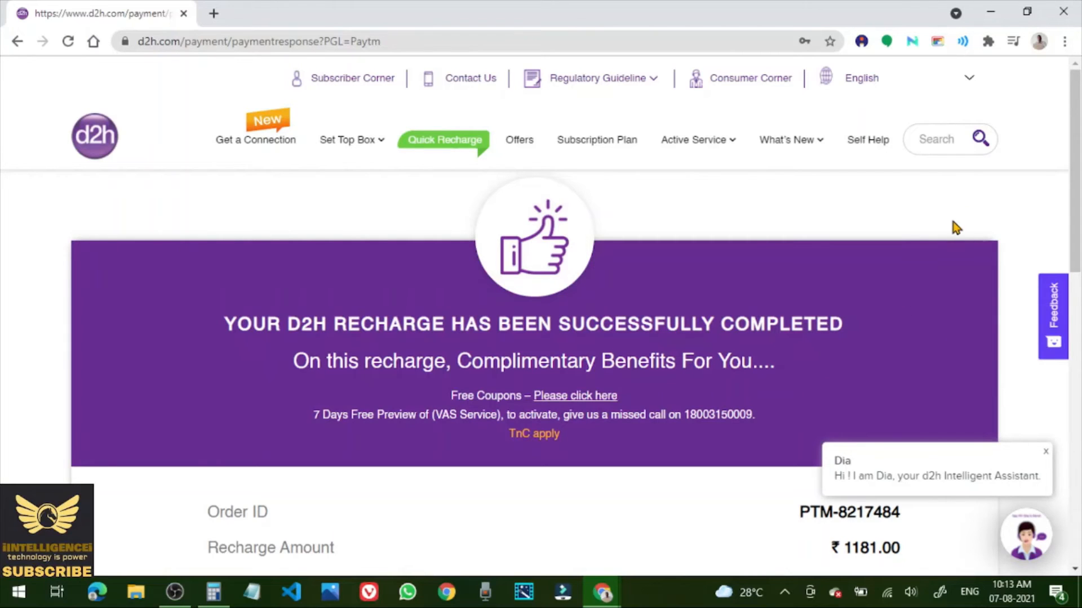
pyautogui.scroll(-5, 953, 221)
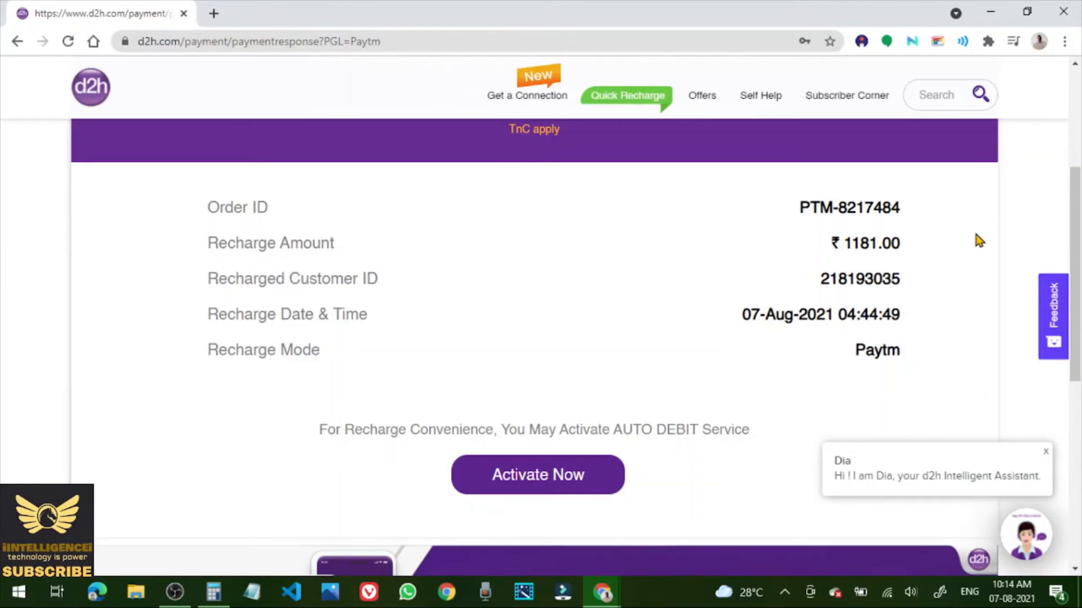
pyautogui.scroll(-1, 979, 240)
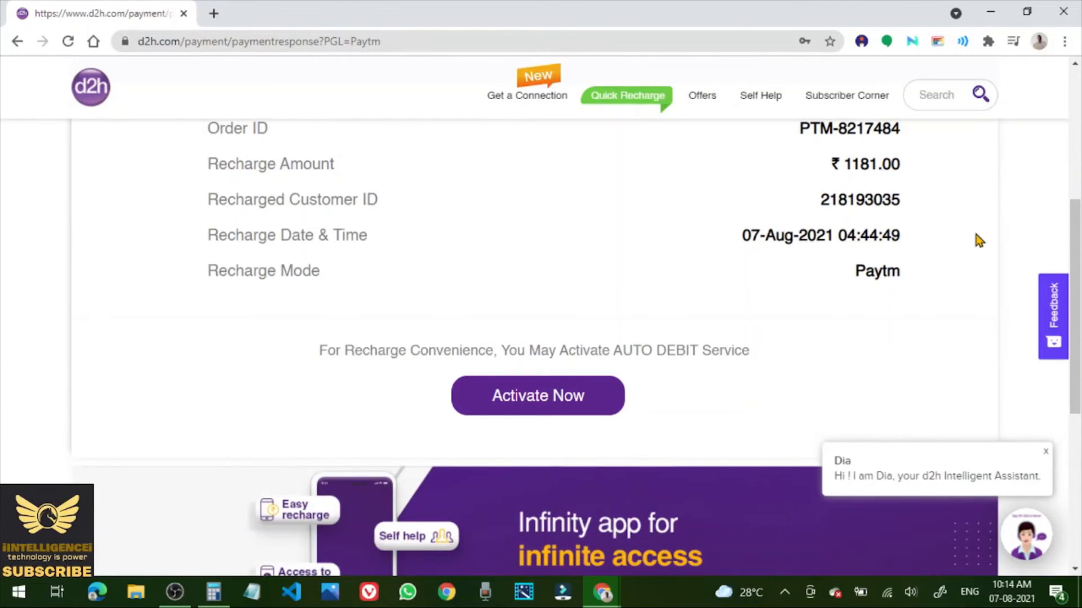
pyautogui.scroll(-5, 978, 240)
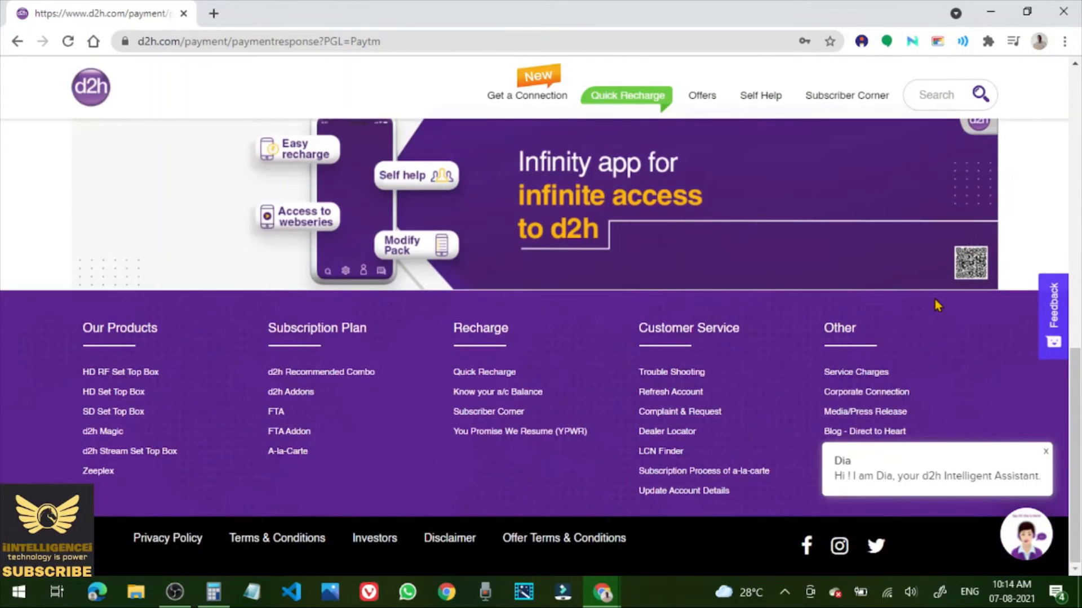
pyautogui.scroll(5, 934, 299)
pyautogui.scroll(4, 938, 305)
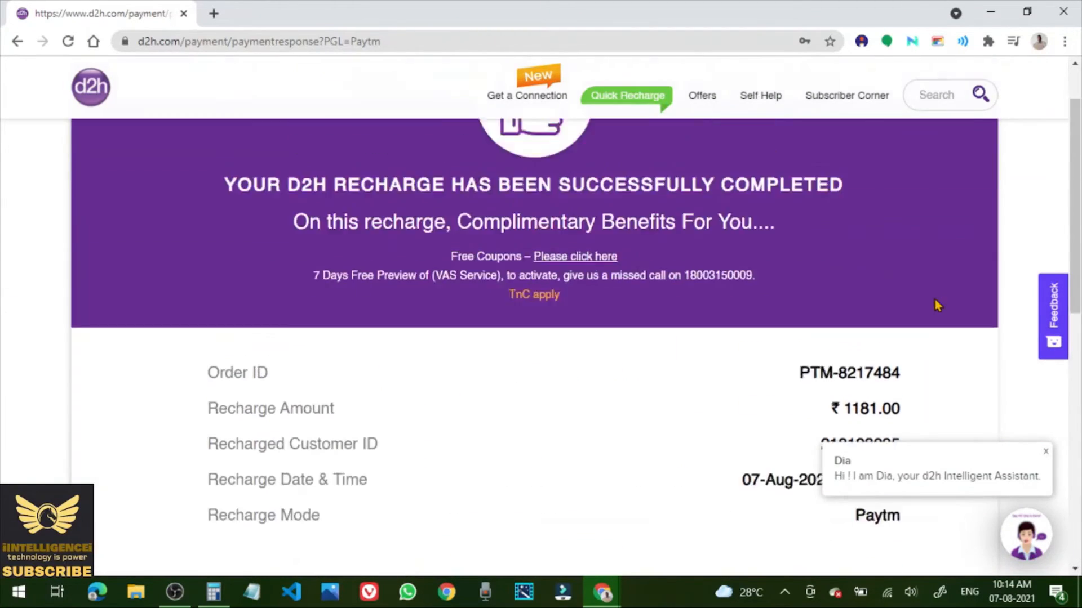